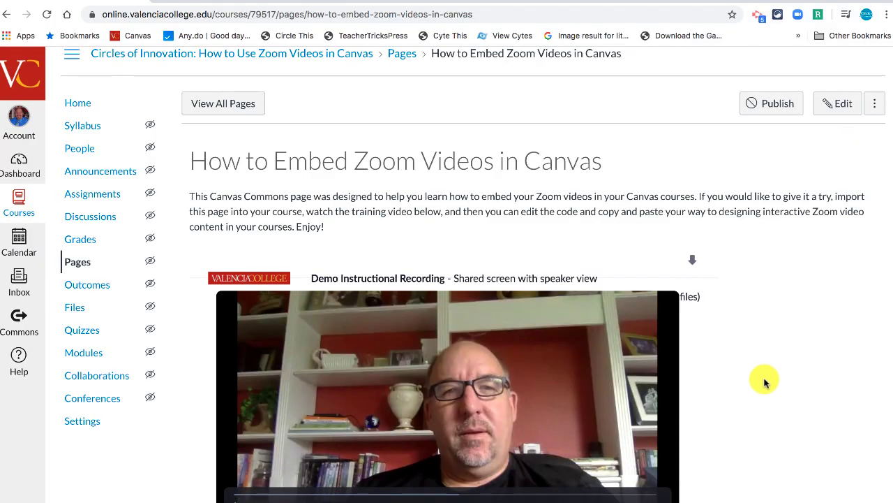
# Review the TED and H5P embed code examples, then open the Canvas page in the editor
pyautogui.scroll(-1, 766, 382)
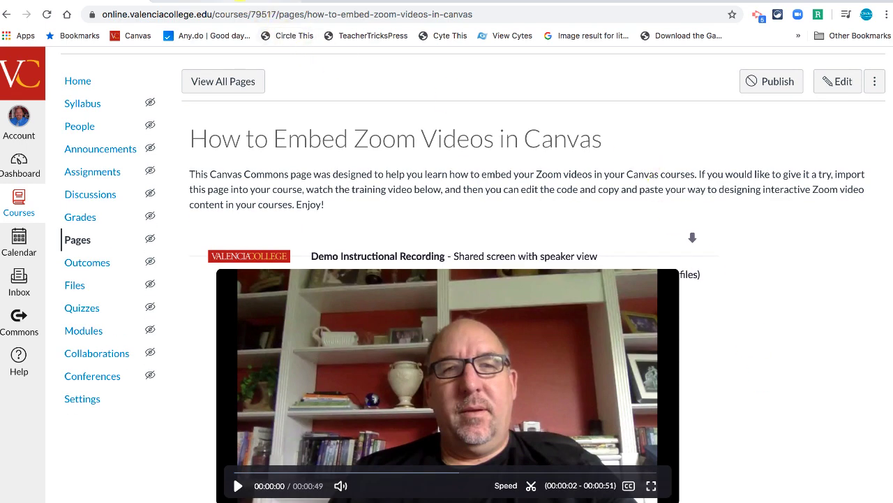
pyautogui.click(272, 2)
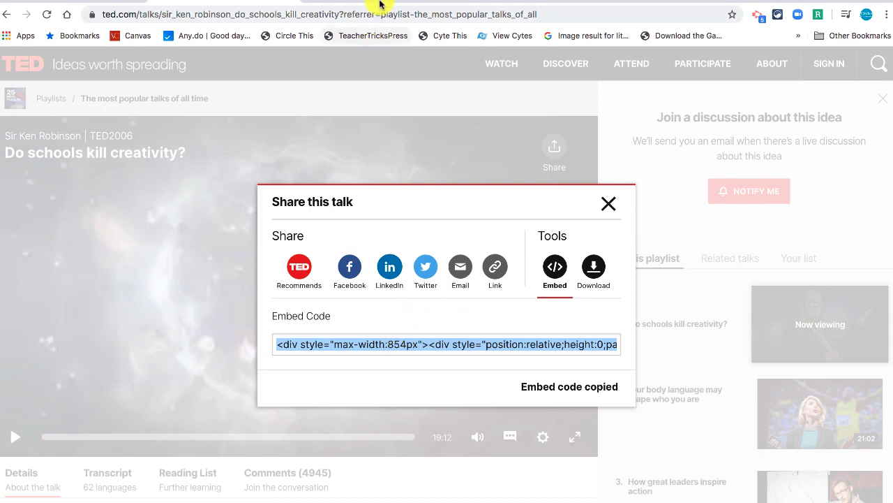
pyautogui.click(321, 3)
pyautogui.click(212, 2)
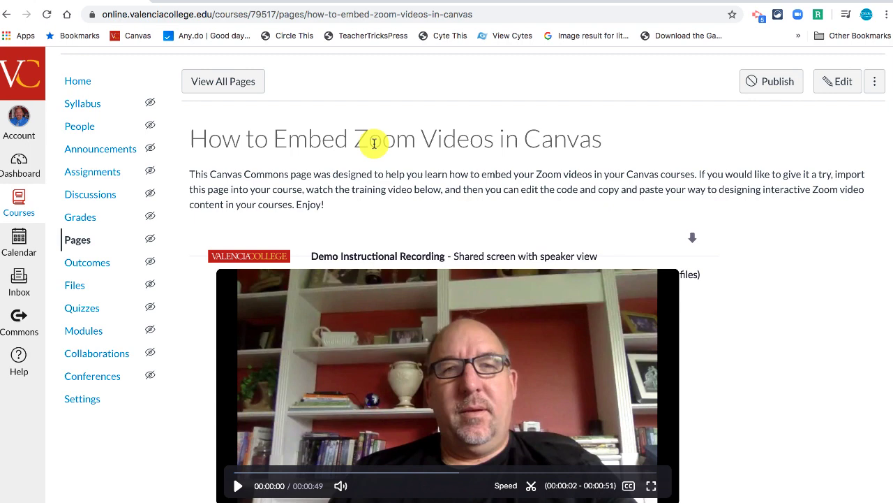
pyautogui.click(845, 82)
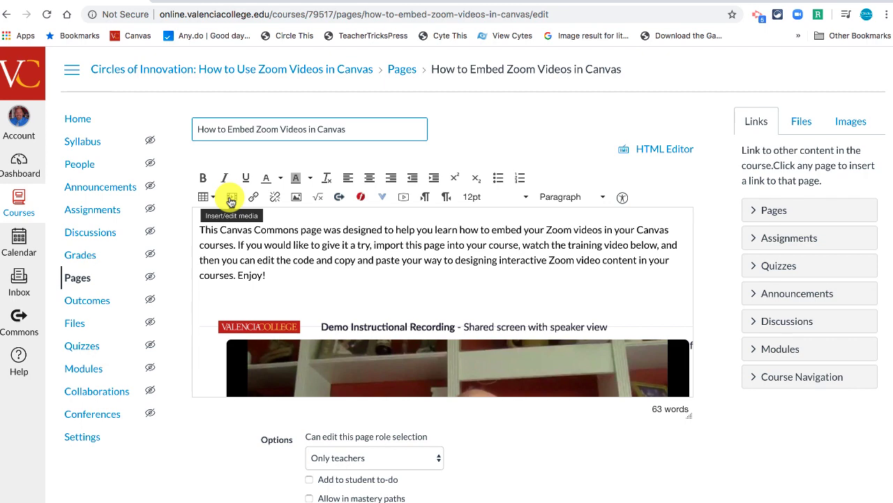
pyautogui.click(231, 201)
pyautogui.click(363, 260)
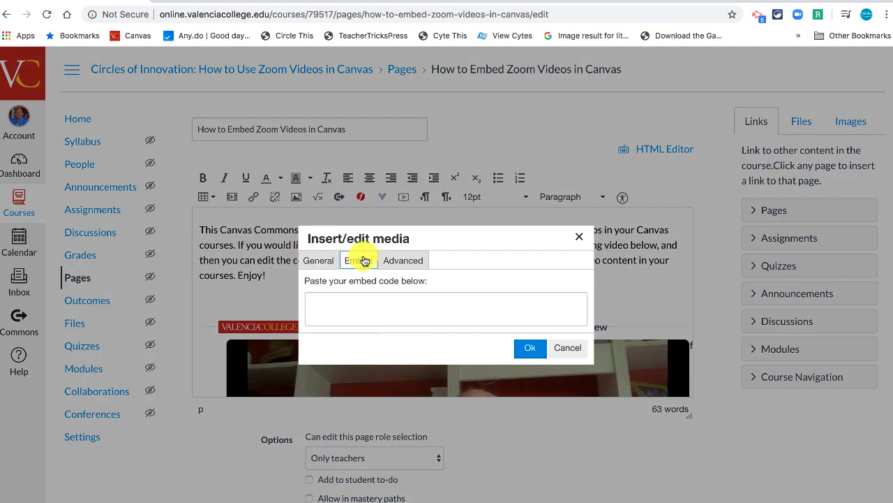
pyautogui.click(568, 347)
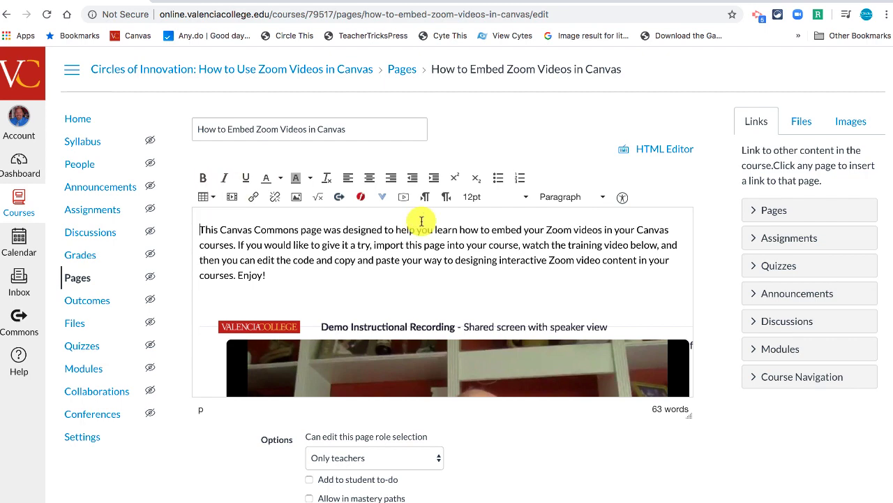
pyautogui.click(653, 149)
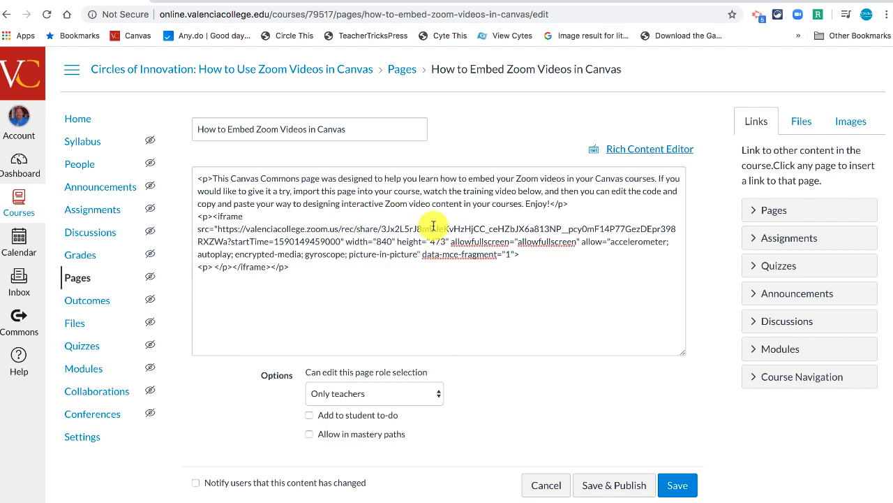
pyautogui.click(419, 2)
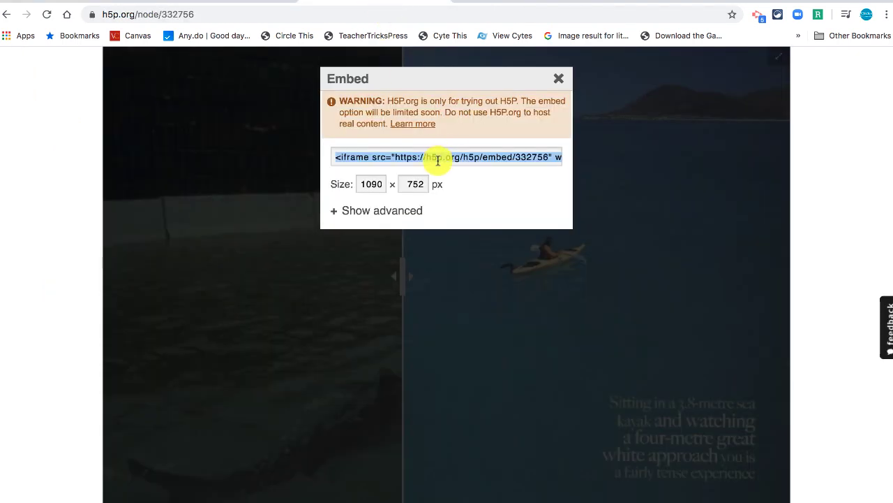
pyautogui.click(60, 2)
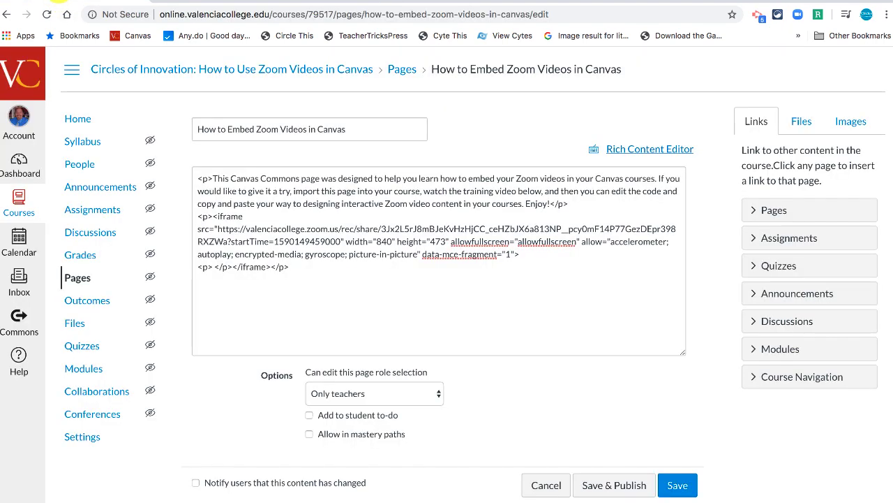
pyautogui.click(641, 149)
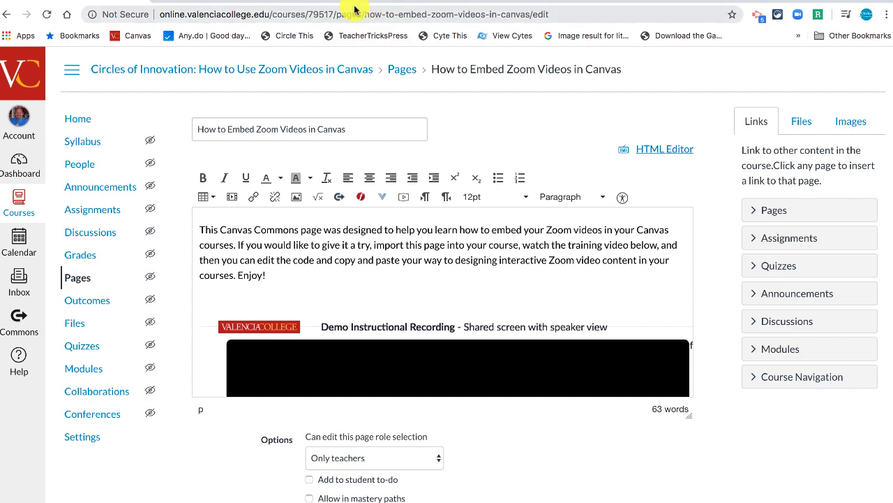
# Add a blank line after the iframe in the HTML source and save the page
pyautogui.click(649, 155)
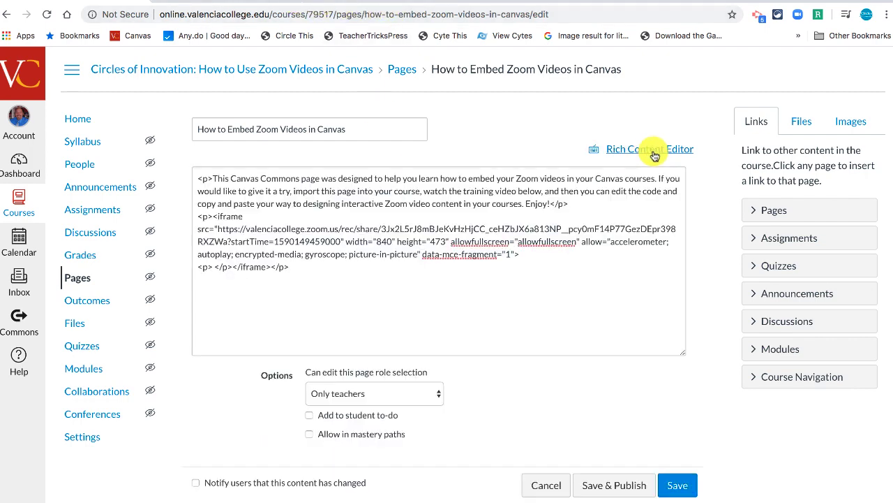
pyautogui.click(410, 309)
pyautogui.press('Return')
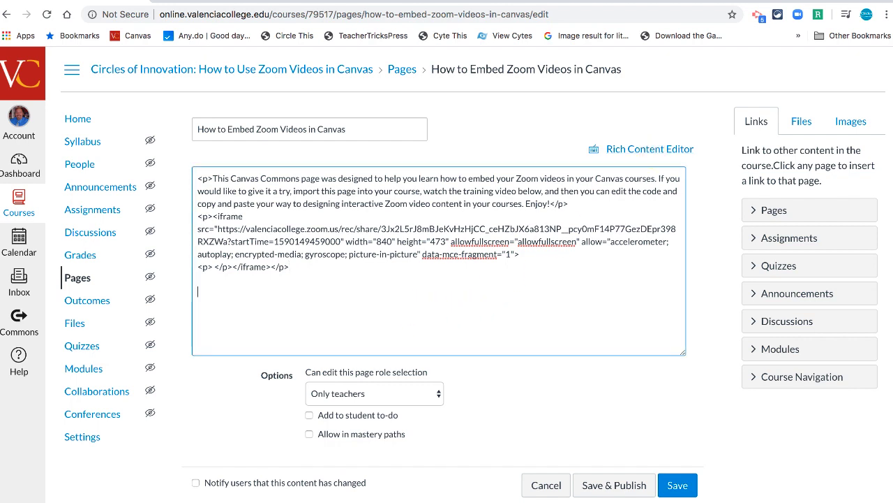
pyautogui.click(646, 148)
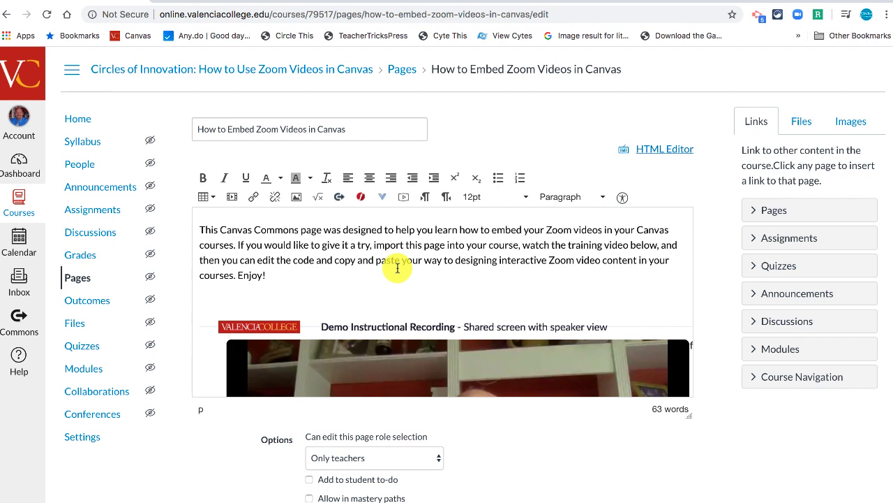
pyautogui.scroll(-3, 397, 267)
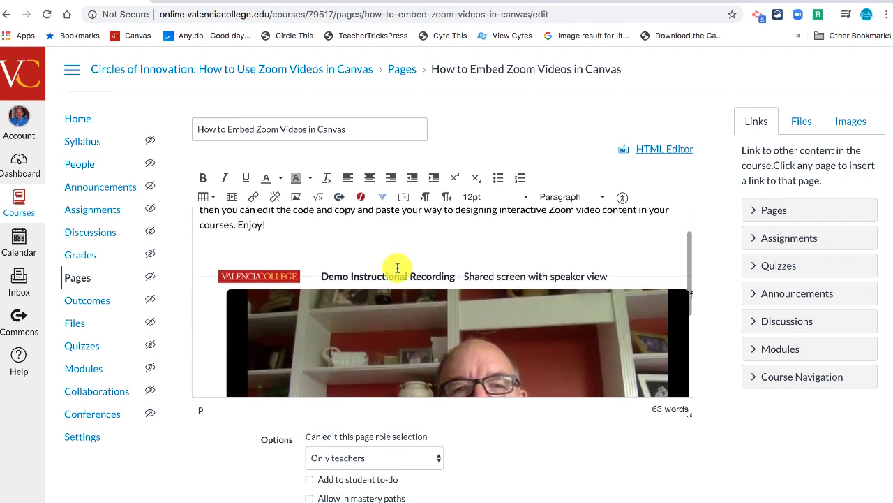
pyautogui.click(671, 501)
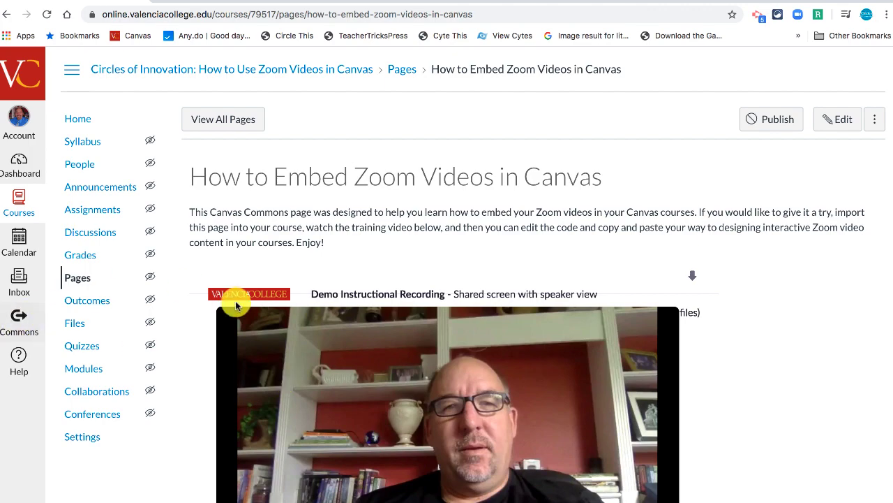
# Find the How to Embed Zoom Videos in Canvas resource in Commons by searching its author's name
pyautogui.click(115, 500)
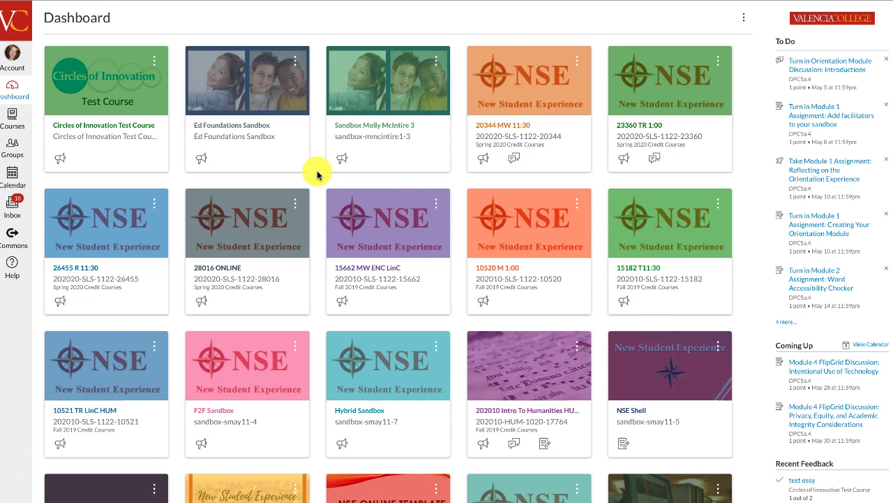
pyautogui.click(12, 241)
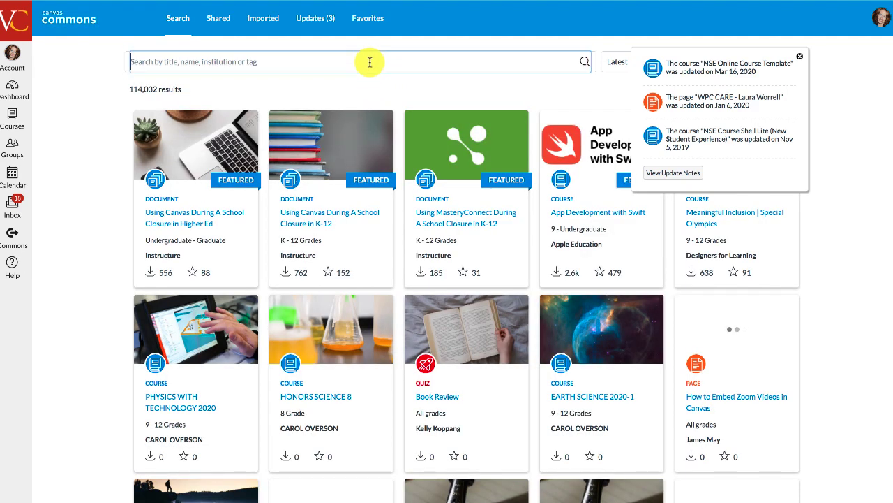
pyautogui.click(370, 62)
pyautogui.write('jam')
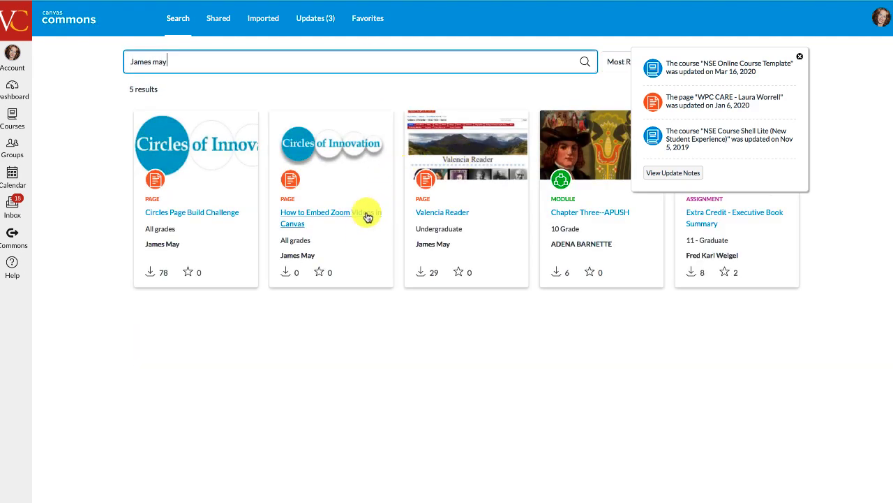
pyautogui.click(323, 217)
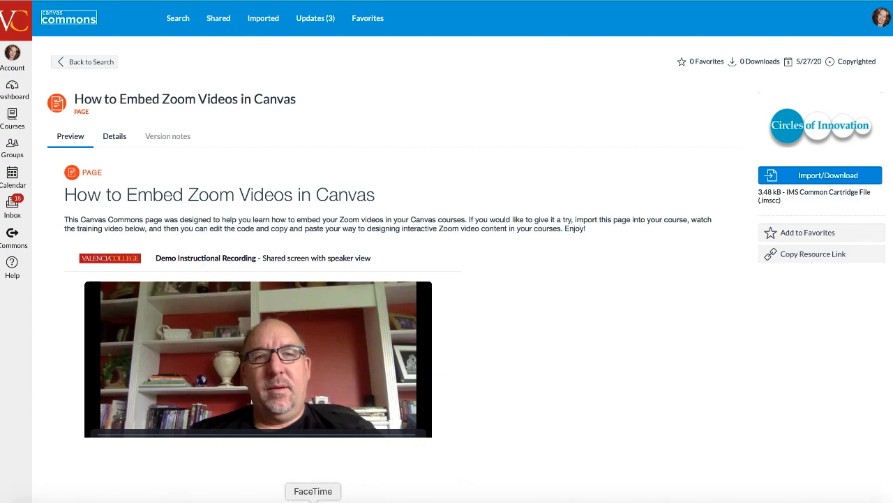
# Reopen the Canvas page in the editor and bring up the Zoom Recordings list
pyautogui.click(170, 497)
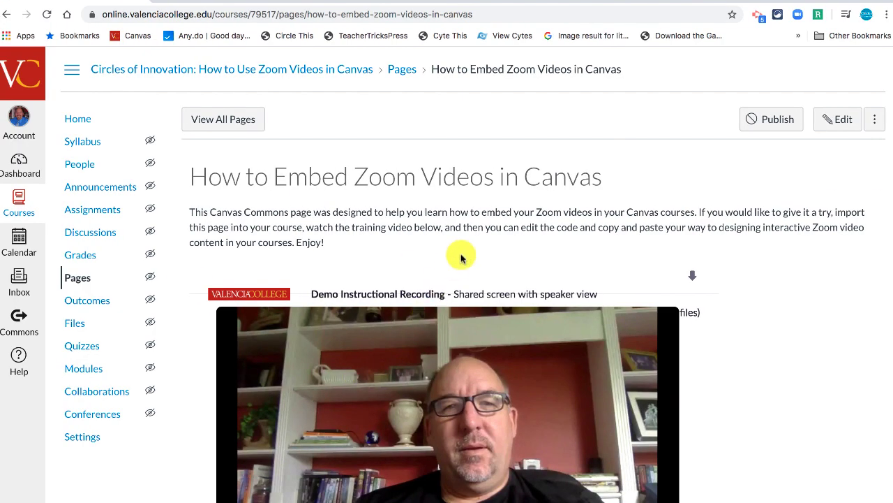
pyautogui.click(835, 123)
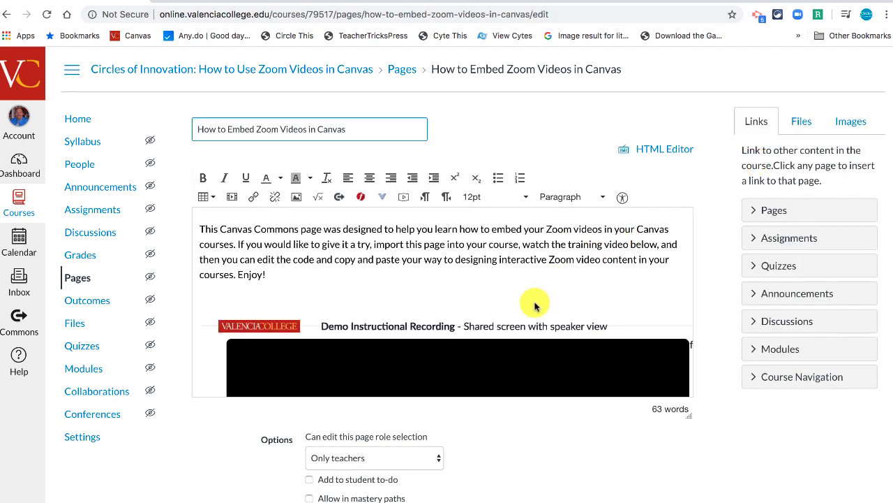
pyautogui.scroll(-5, 535, 302)
pyautogui.scroll(2, 534, 302)
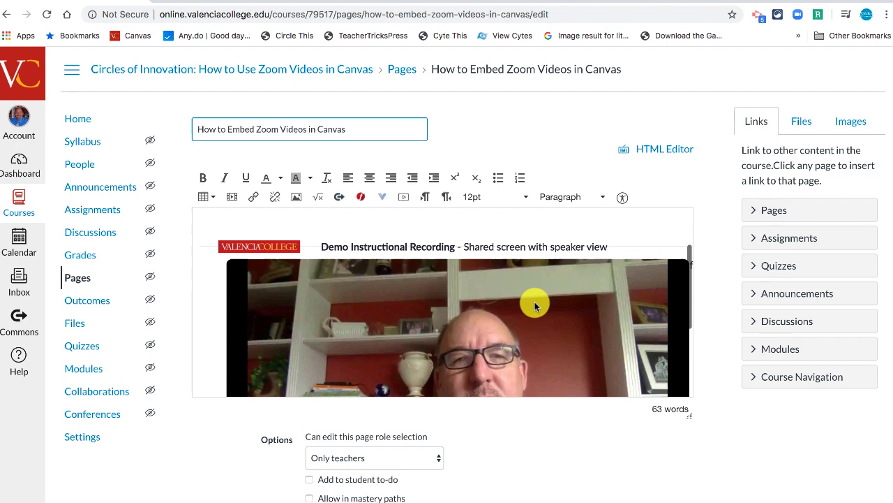
pyautogui.scroll(2, 534, 305)
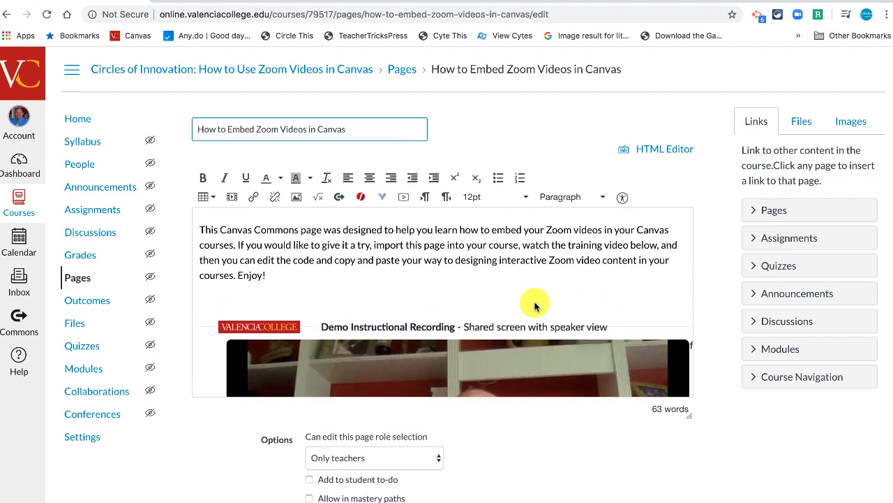
pyautogui.click(538, 3)
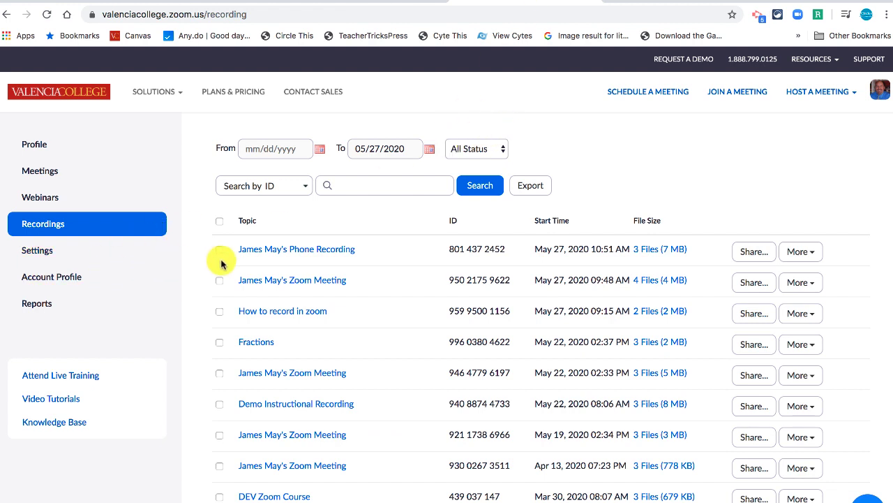
# Copy the phone recording's shareable link and go back to the Canvas editor
pyautogui.click(323, 254)
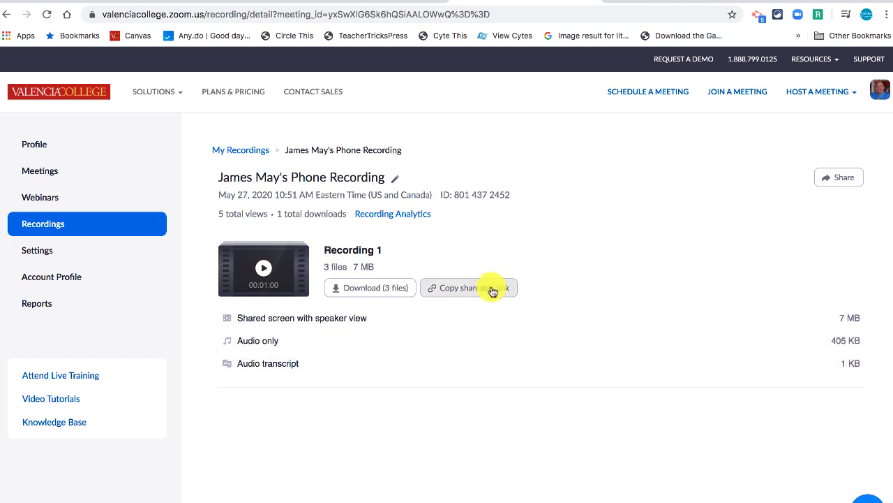
pyautogui.click(492, 291)
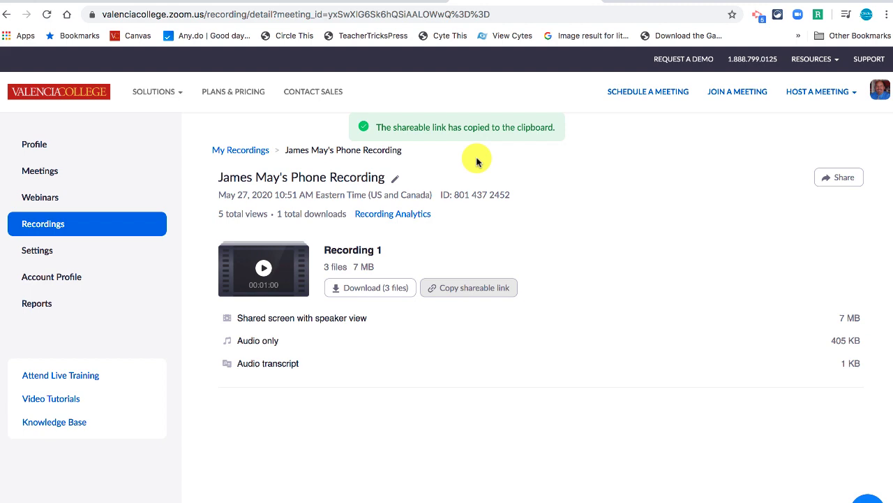
pyautogui.click(98, 3)
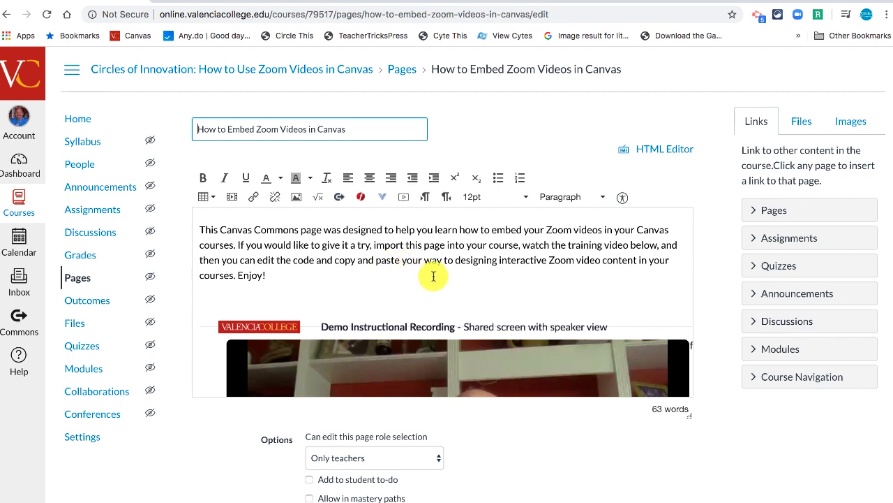
# Show the page's HTML and select the old Zoom share URL in the iframe src
pyautogui.click(651, 155)
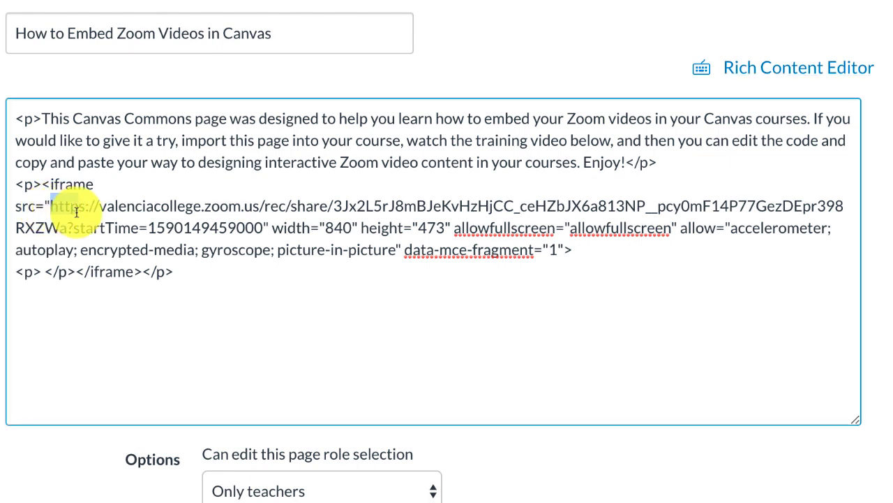
pyautogui.moveTo(50, 206); pyautogui.dragTo(266, 227)
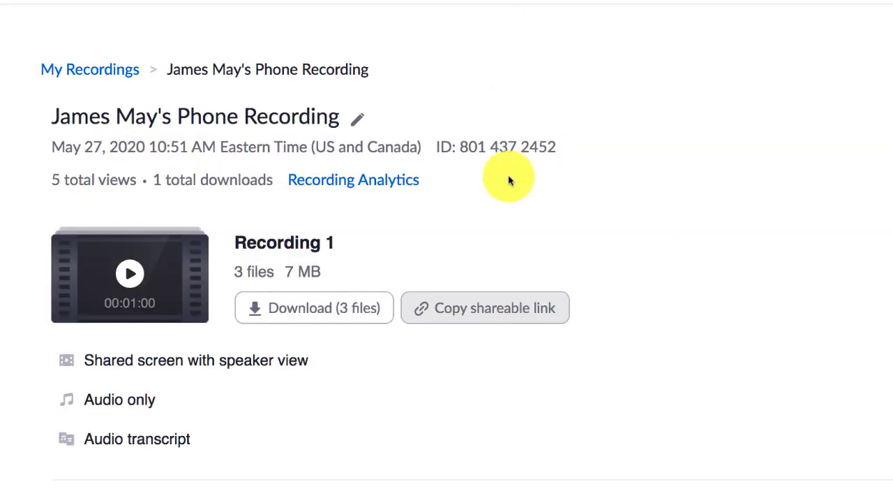
pyautogui.scroll(1, 378, 191)
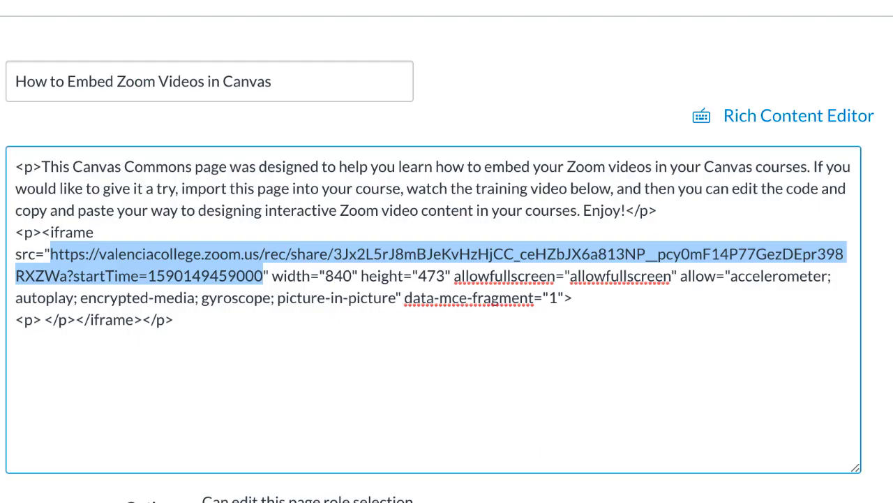
pyautogui.scroll(-1, 140, 286)
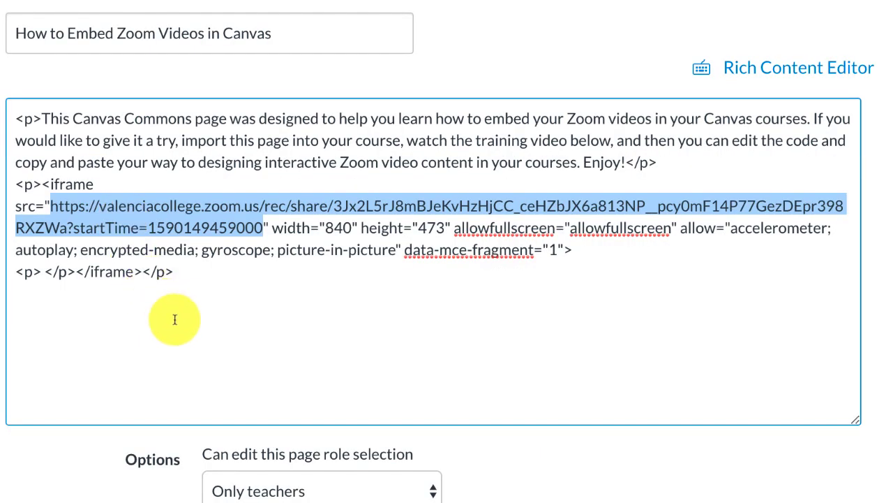
# Paste the phone recording link over the iframe src, preview the video, and save the page
pyautogui.hotkey('ctrl', 'v')
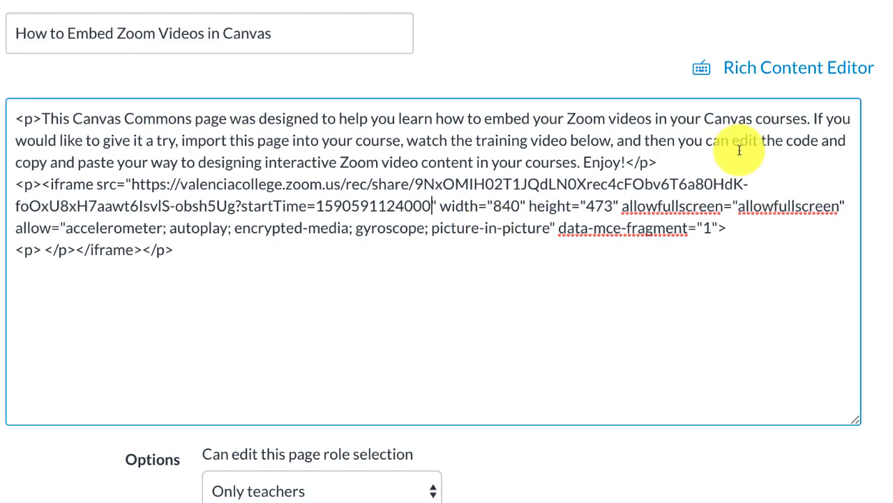
pyautogui.click(812, 74)
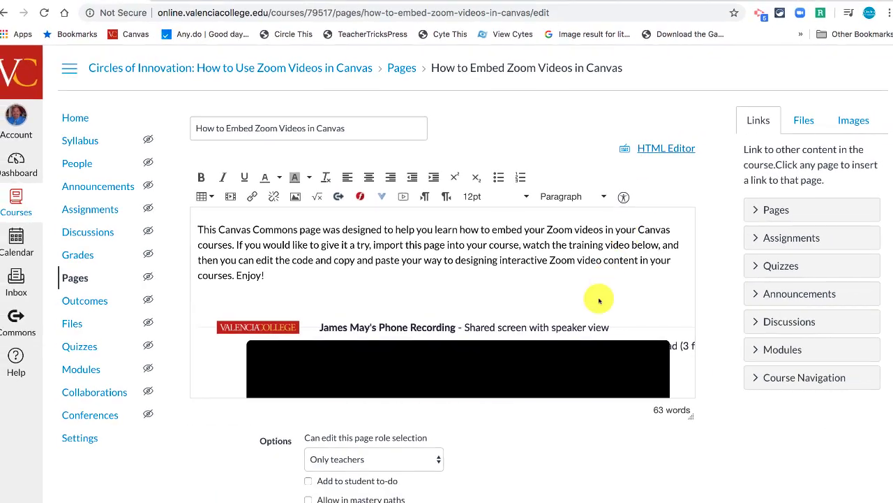
pyautogui.scroll(-5, 594, 295)
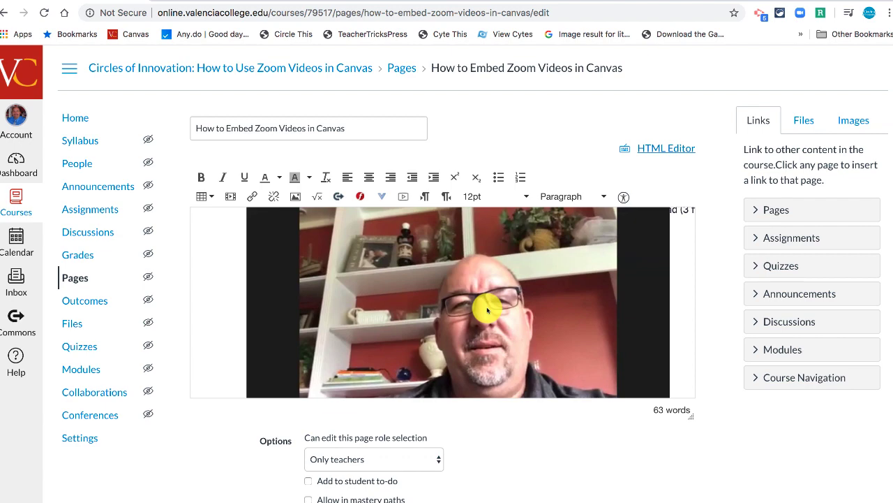
pyautogui.scroll(-1, 603, 454)
pyautogui.click(674, 500)
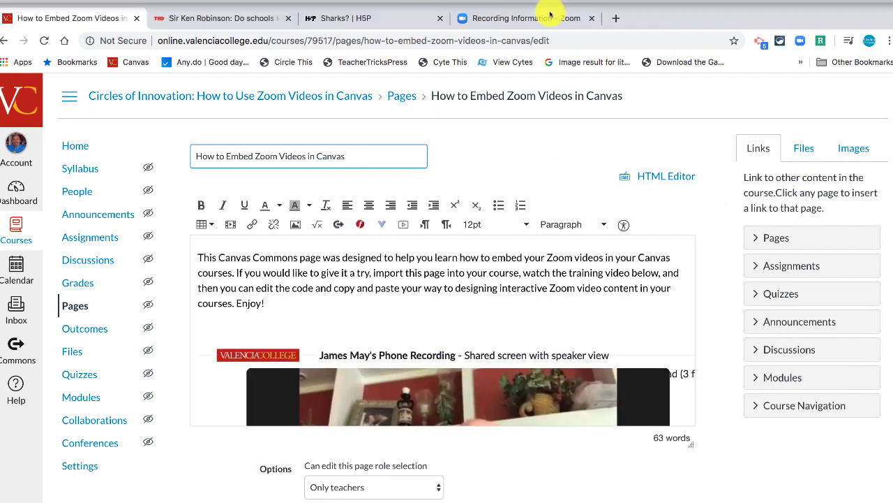
# Copy the Demo Instructional Recording's shareable link from Zoom's cloud recordings list
pyautogui.click(550, 12)
pyautogui.click(46, 225)
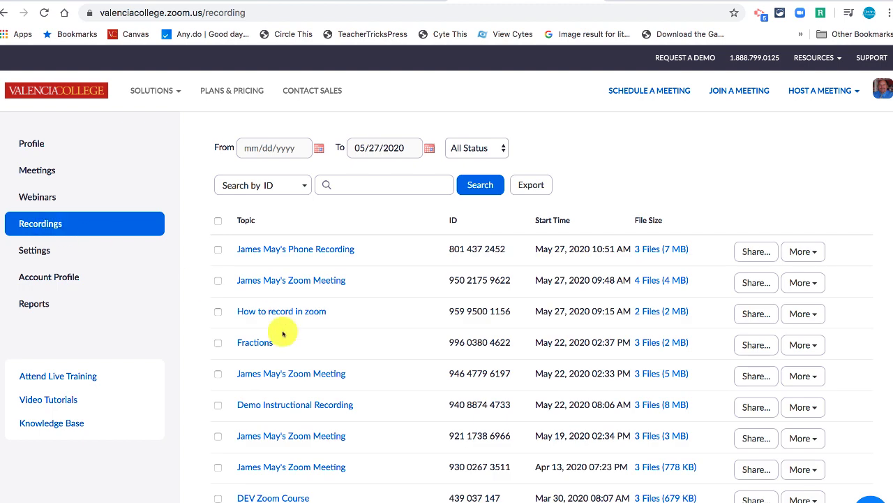
pyautogui.click(280, 405)
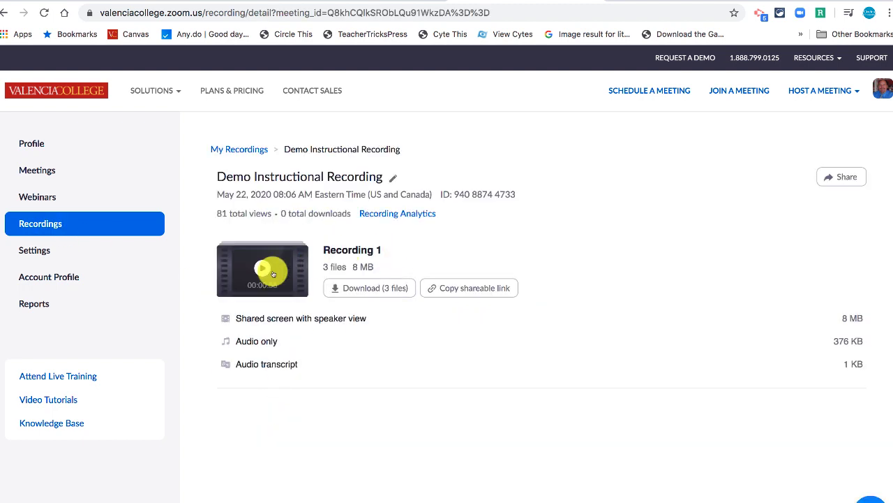
pyautogui.click(459, 294)
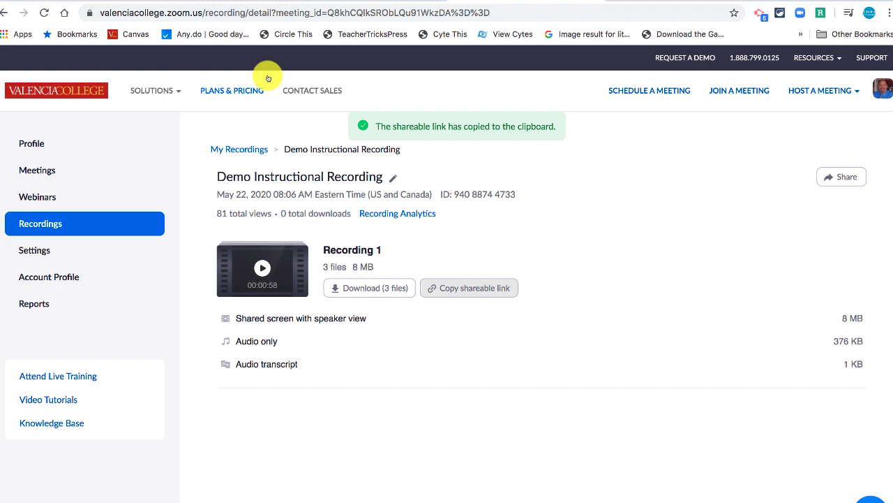
pyautogui.click(74, 2)
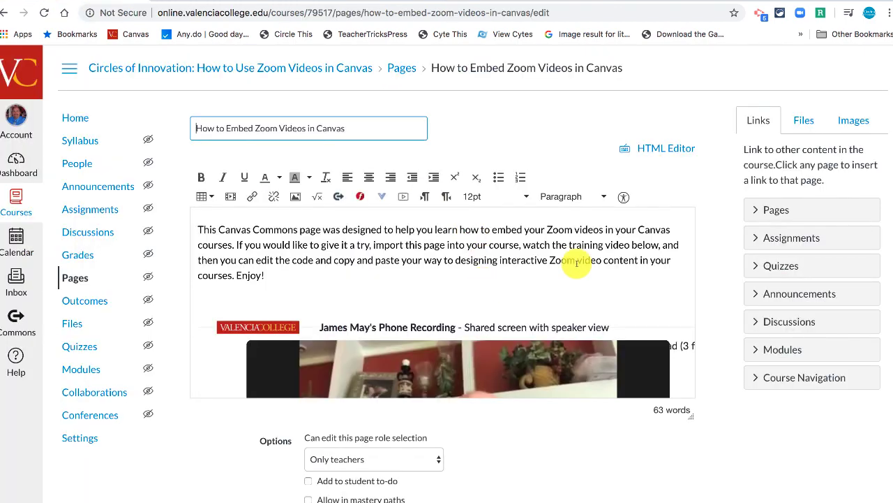
# Replace the iframe src URL with the Demo Instructional Recording link and view it formatted
pyautogui.click(663, 148)
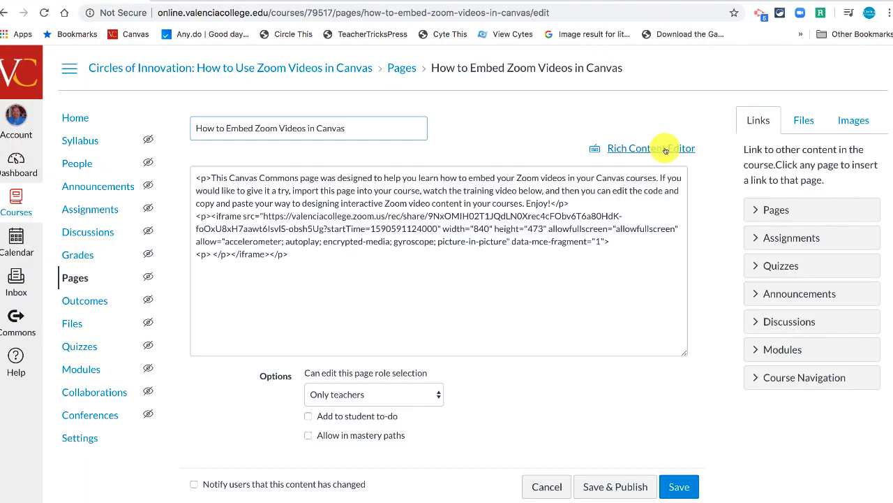
pyautogui.click(215, 244)
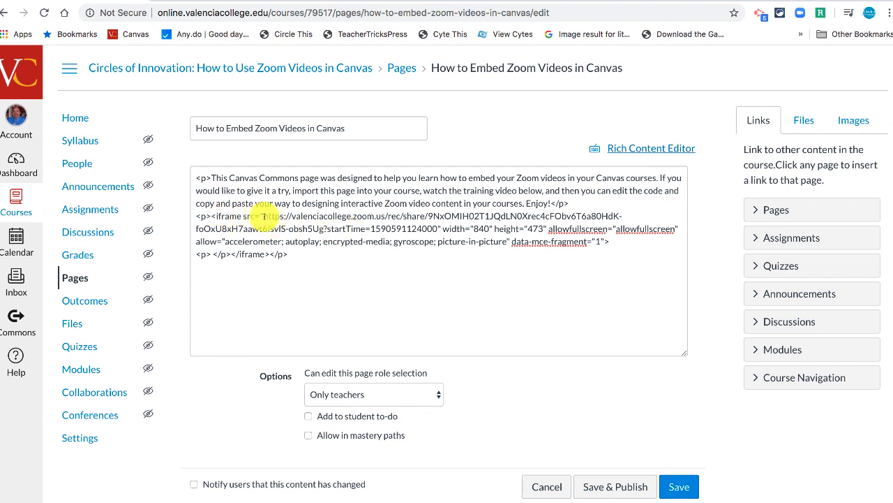
pyautogui.moveTo(263, 215); pyautogui.dragTo(439, 226)
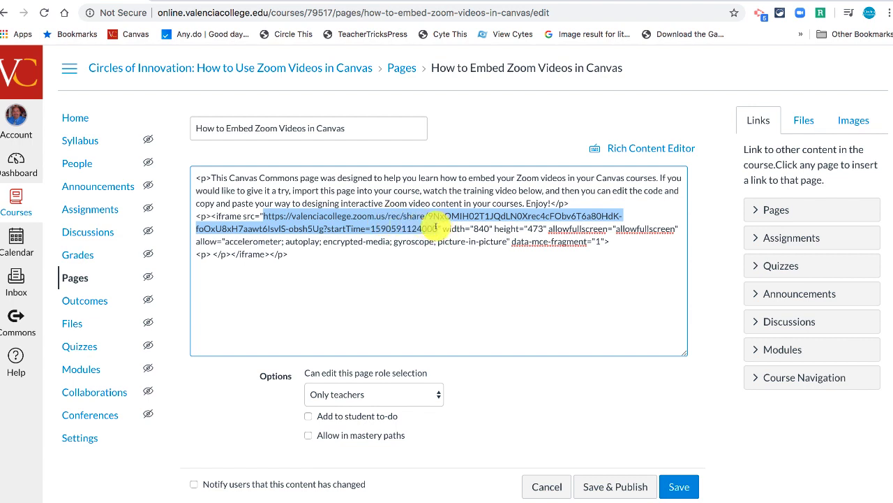
pyautogui.hotkey('ctrl', 'v')
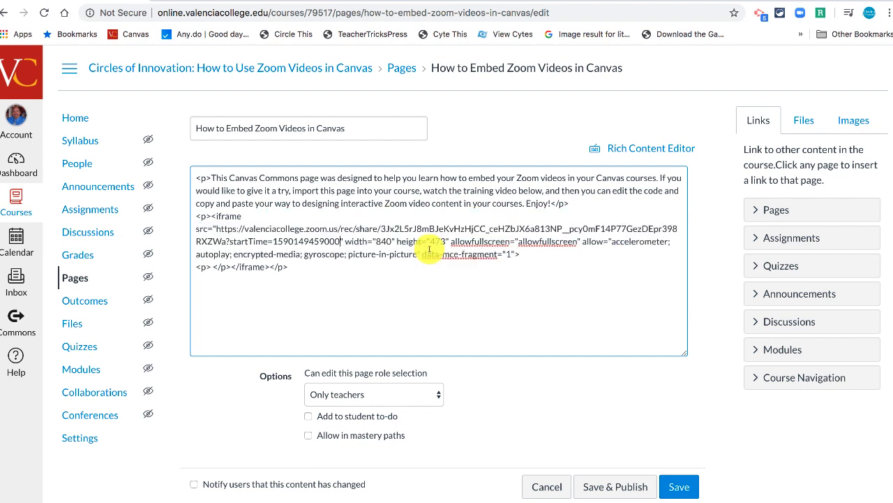
pyautogui.click(652, 148)
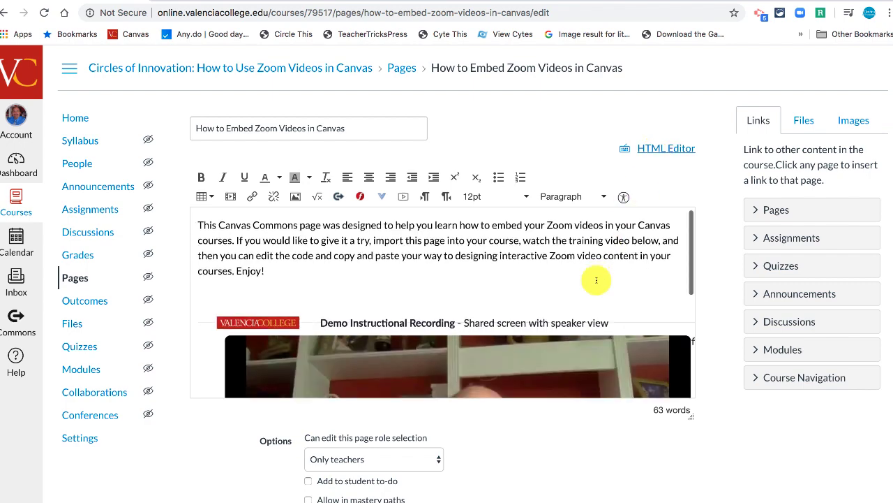
# Check the embedded Demo Instructional Recording, then select all the page content for copying
pyautogui.scroll(-3, 593, 278)
pyautogui.scroll(-3, 596, 280)
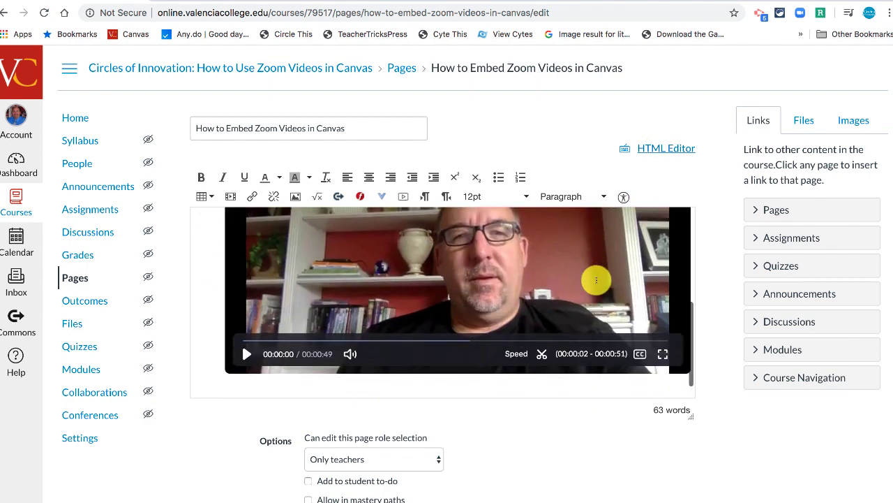
pyautogui.scroll(6, 597, 280)
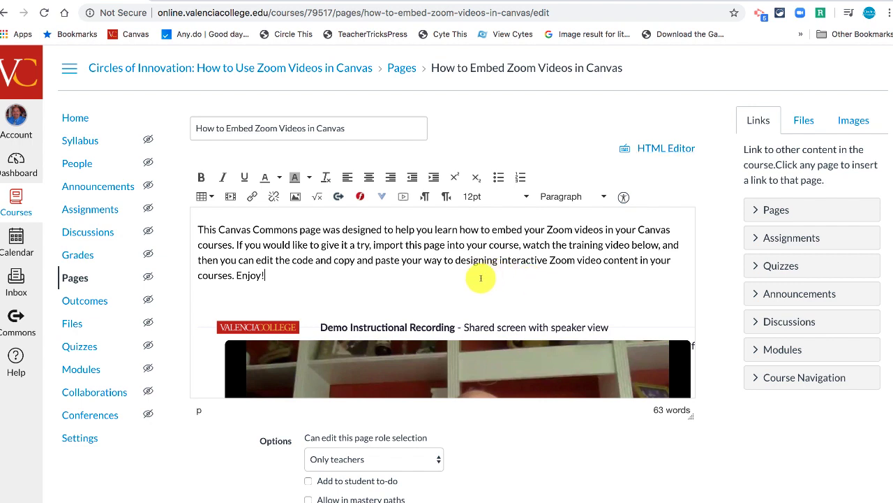
pyautogui.hotkey('ctrl', 'a')
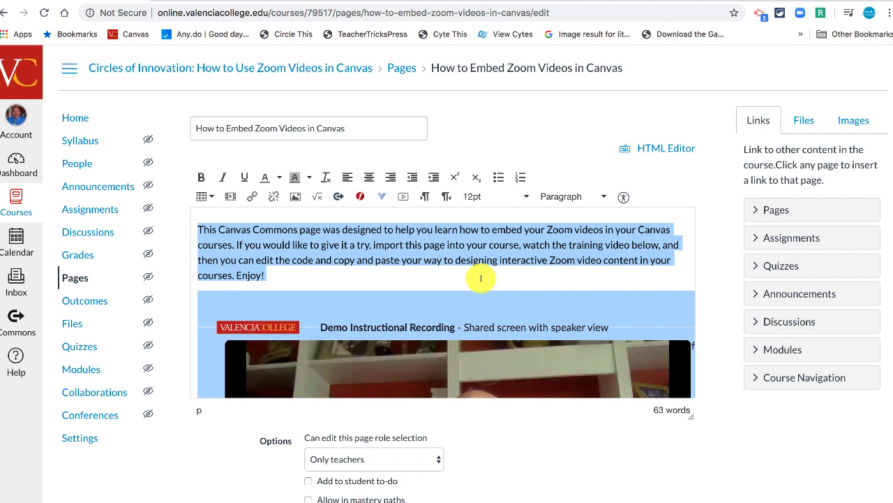
# Leave the page editor and create a new Classic Quizzes quiz from the course's Quizzes list
pyautogui.click(88, 348)
pyautogui.click(539, 171)
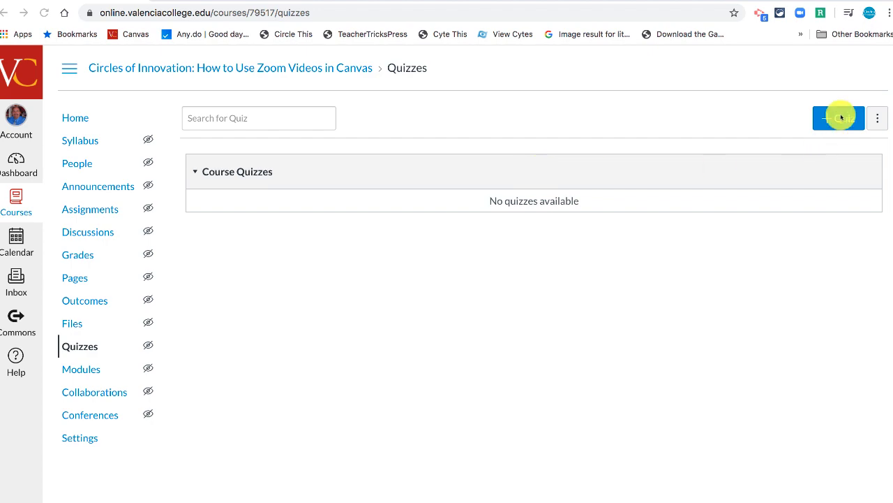
pyautogui.click(841, 118)
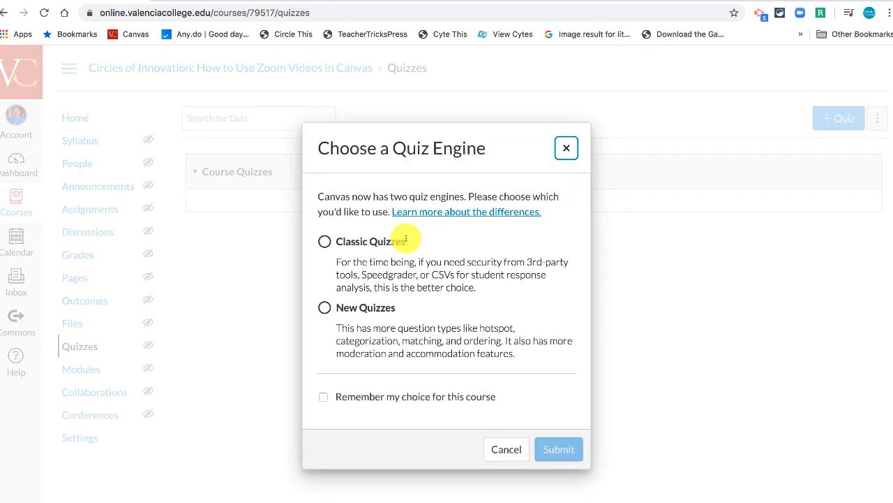
pyautogui.click(384, 241)
pyautogui.click(558, 447)
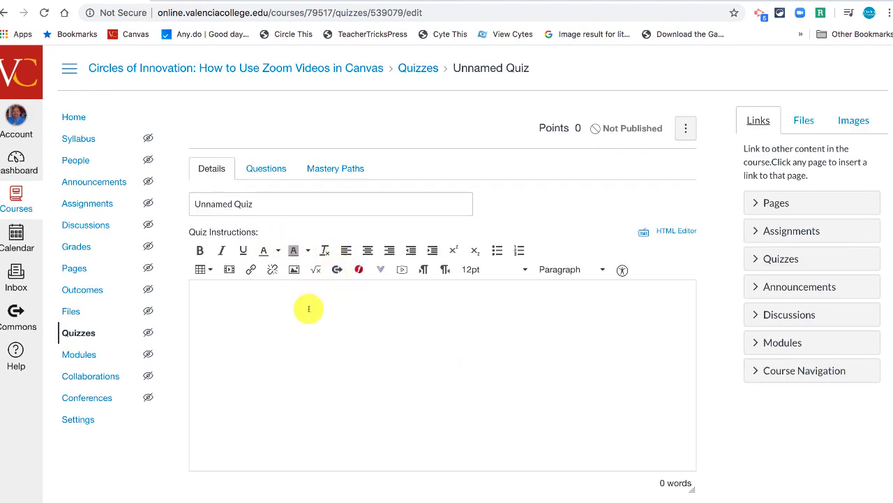
# Paste the intro text and Demo Instructional Recording video into Quiz Instructions, prefixed with 'INstructions:'
pyautogui.press('super+v')
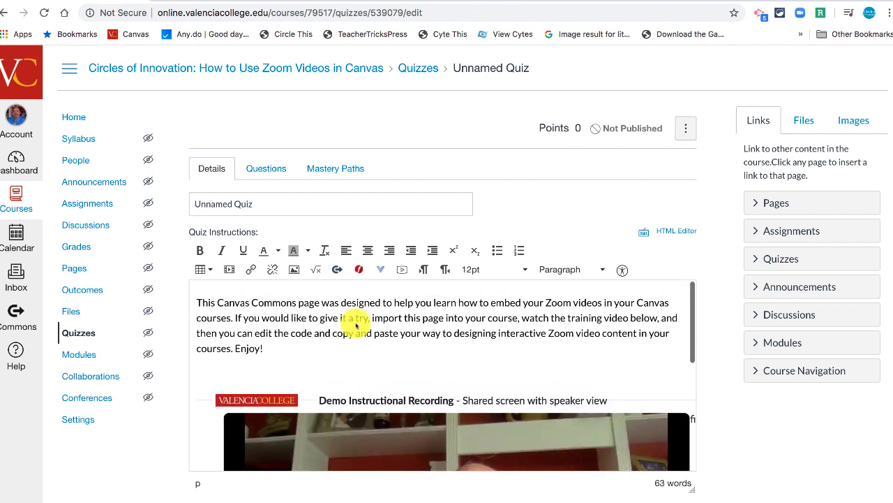
pyautogui.click(198, 302)
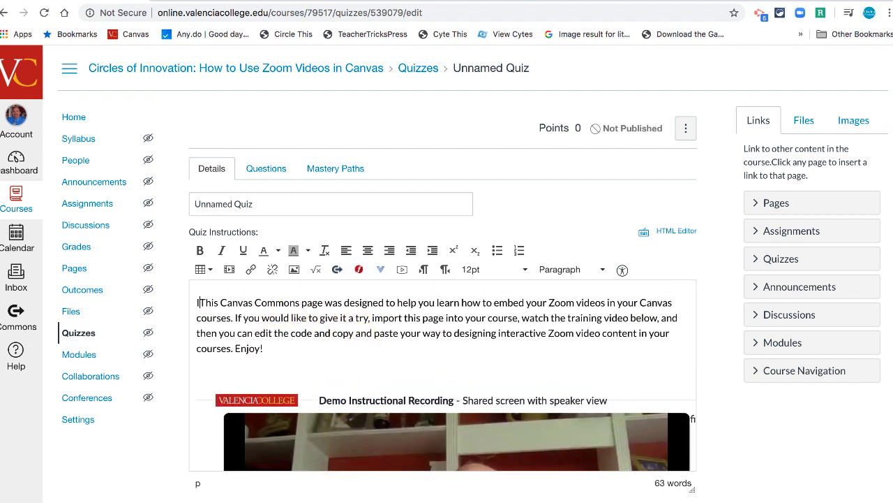
pyautogui.write('Nstructions:')
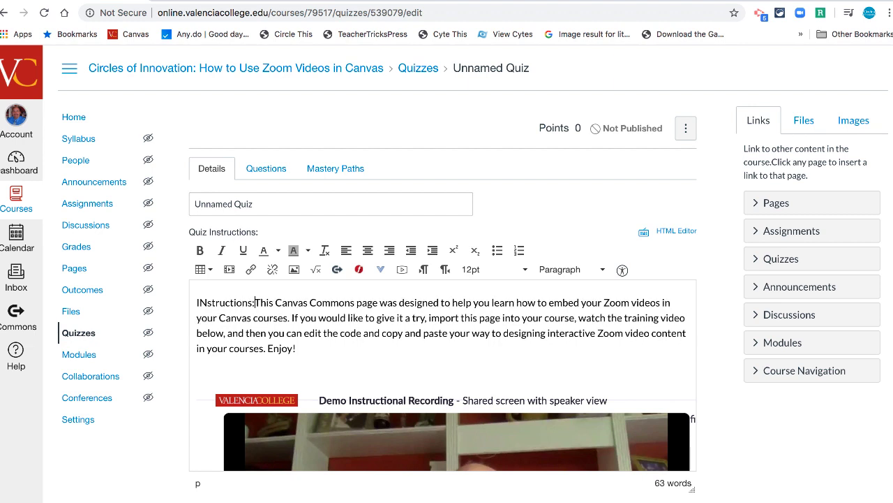
pyautogui.scroll(-3, 329, 349)
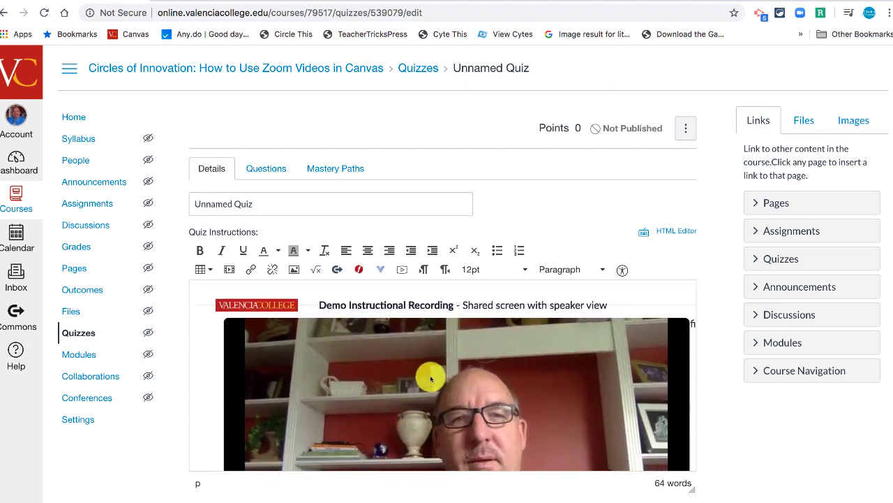
pyautogui.click(265, 169)
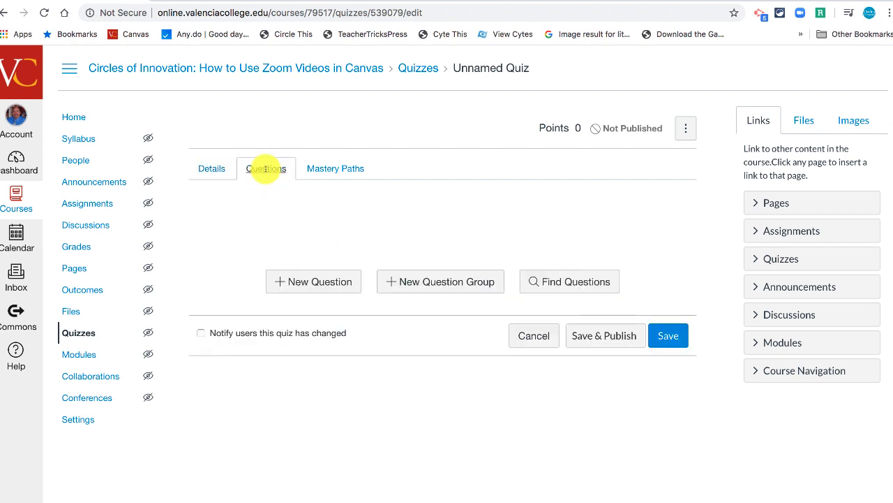
# Paste the intro paragraph and Demo Instructional Recording video into a new line above Course Contents, then update the syllabus
pyautogui.click(74, 120)
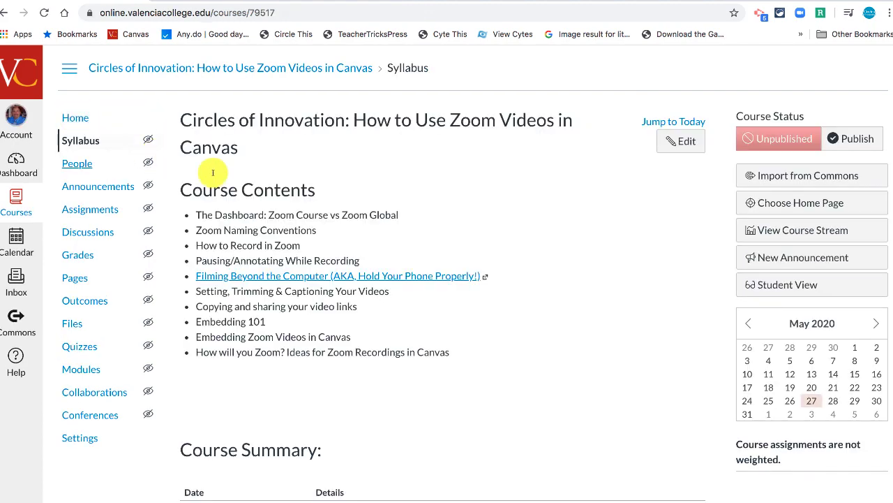
pyautogui.click(677, 142)
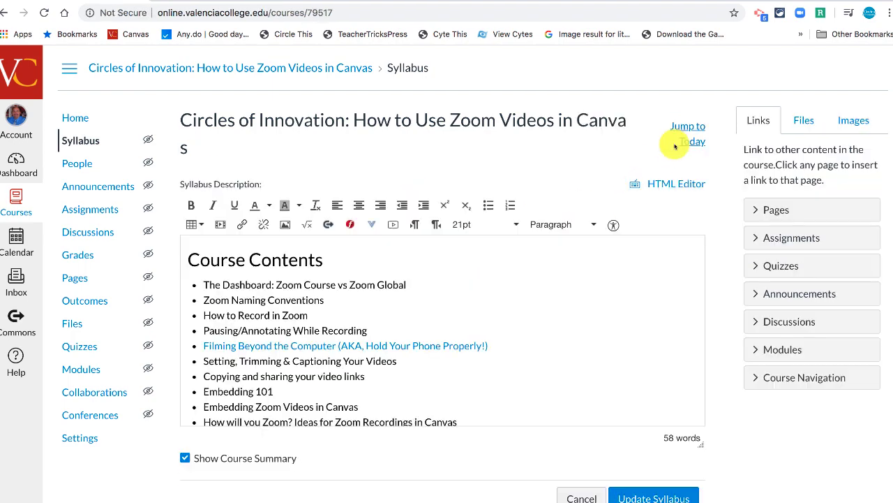
pyautogui.click(185, 259)
pyautogui.press('Return')
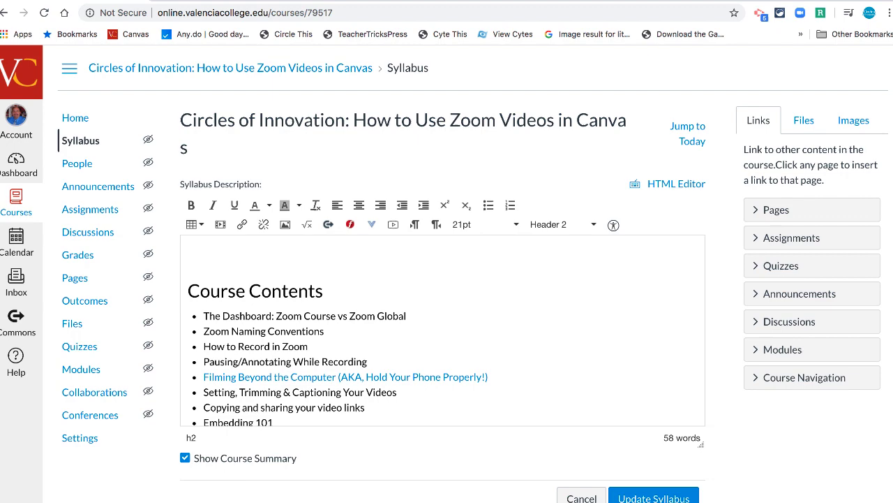
pyautogui.press('Return')
pyautogui.press('Return')
pyautogui.press('Return')
pyautogui.press('Return')
pyautogui.hotkey('ctrl', 'v')
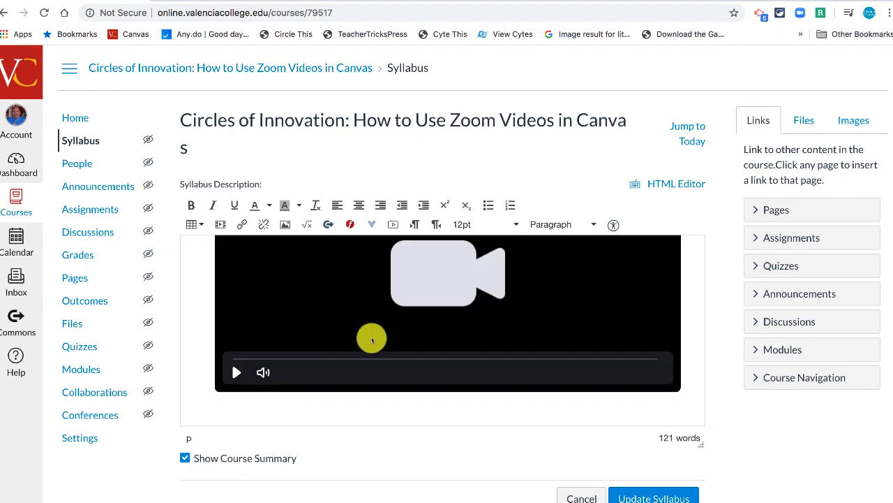
pyautogui.click(626, 496)
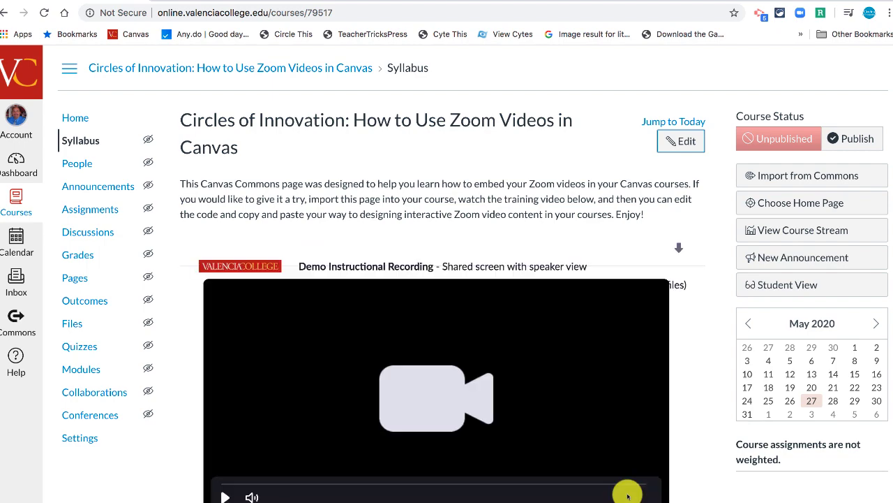
pyautogui.scroll(-2, 677, 414)
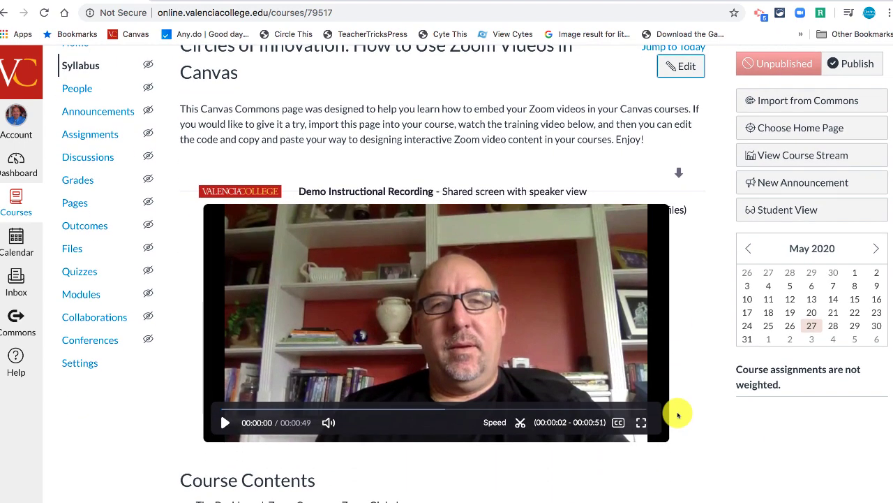